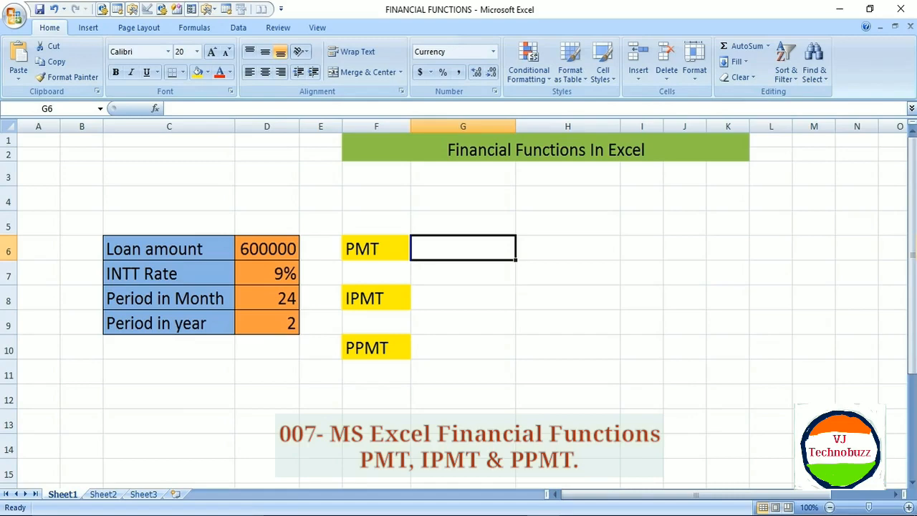
Calculate the monthly loan payment in cell G6 with the formula =PMT(D7/12,D8,D6).
text(=)
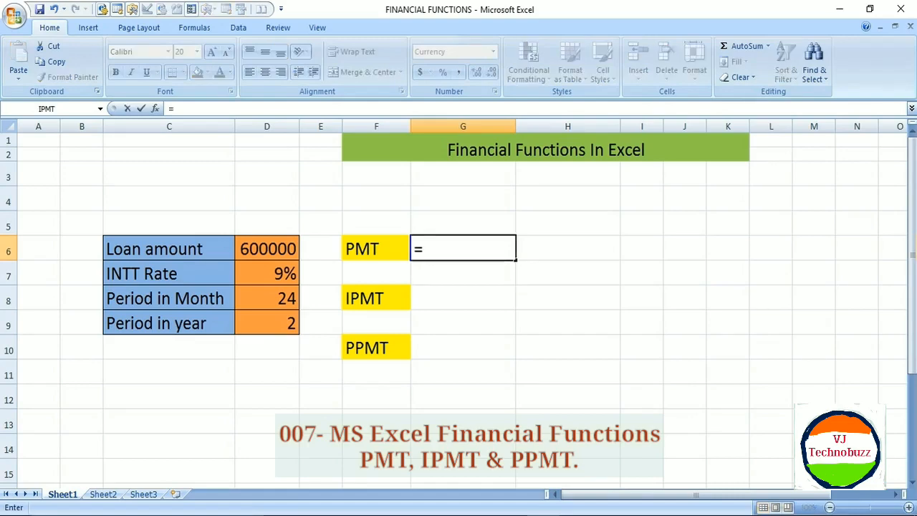
text(pmt)
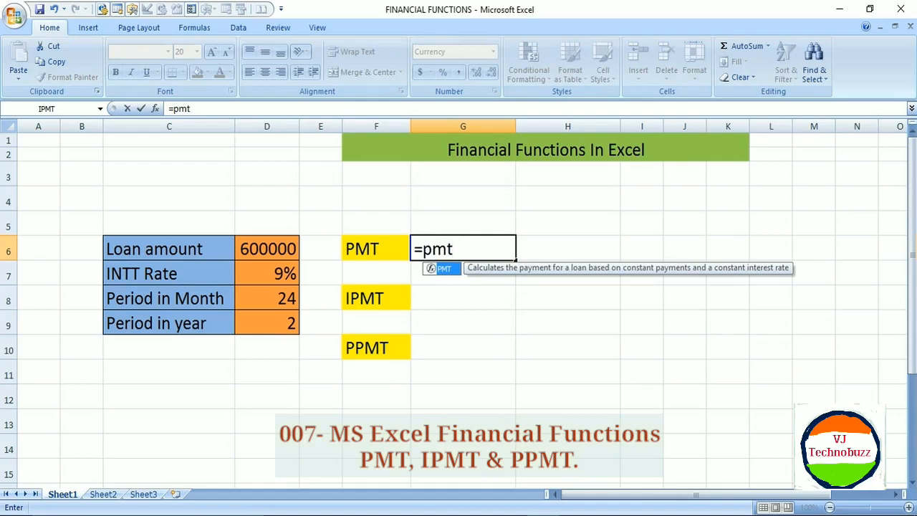
key(Tab)
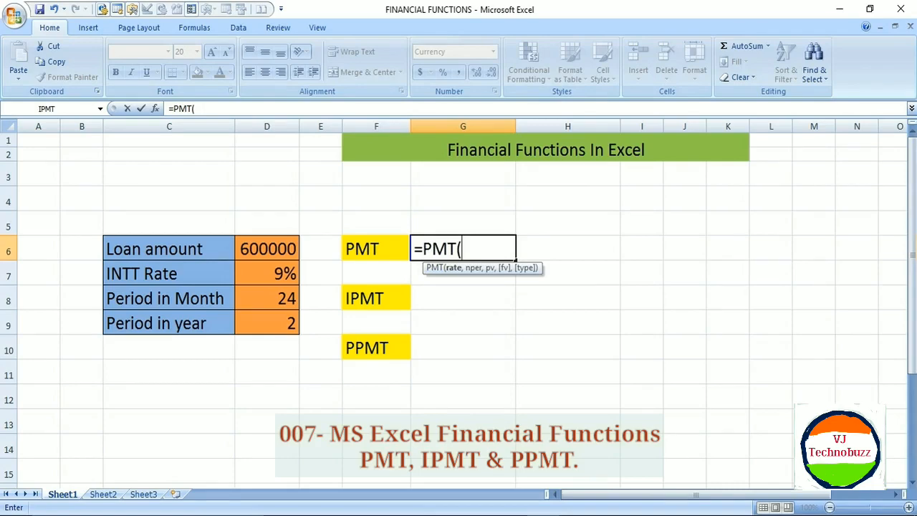
click(267, 274)
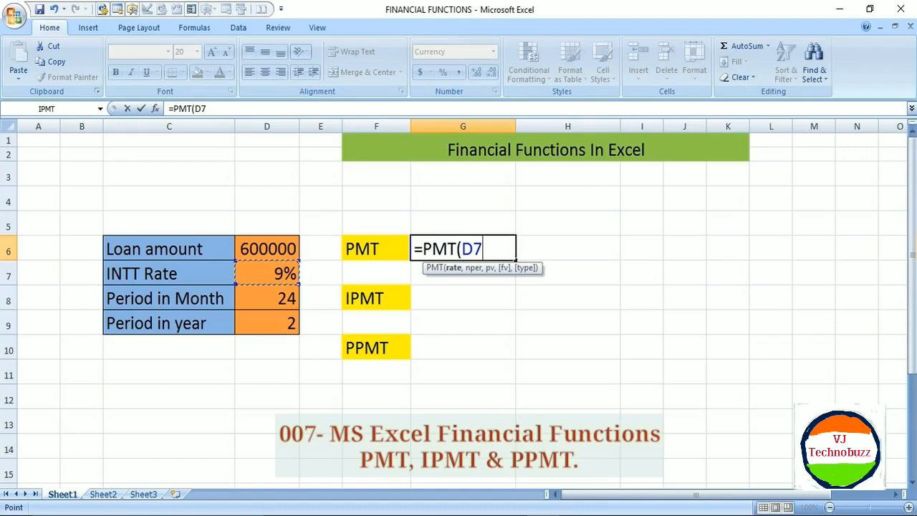
text(/12)
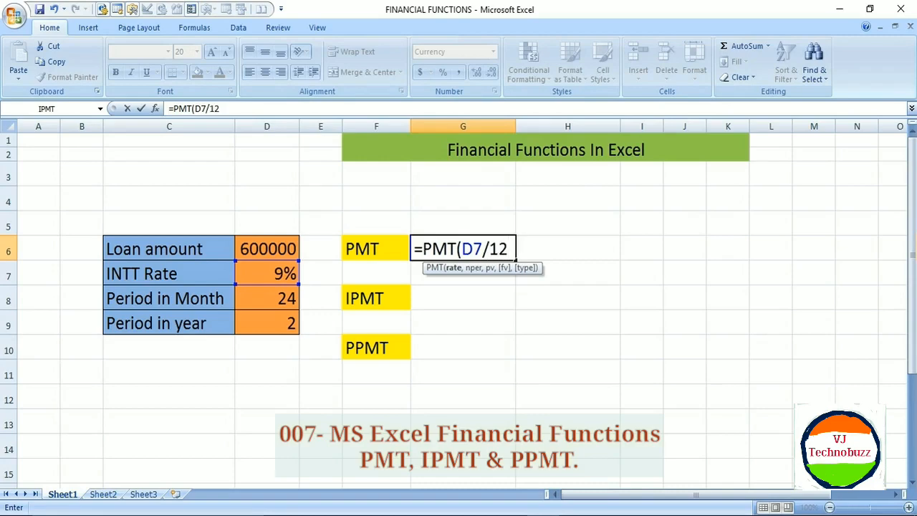
text(,)
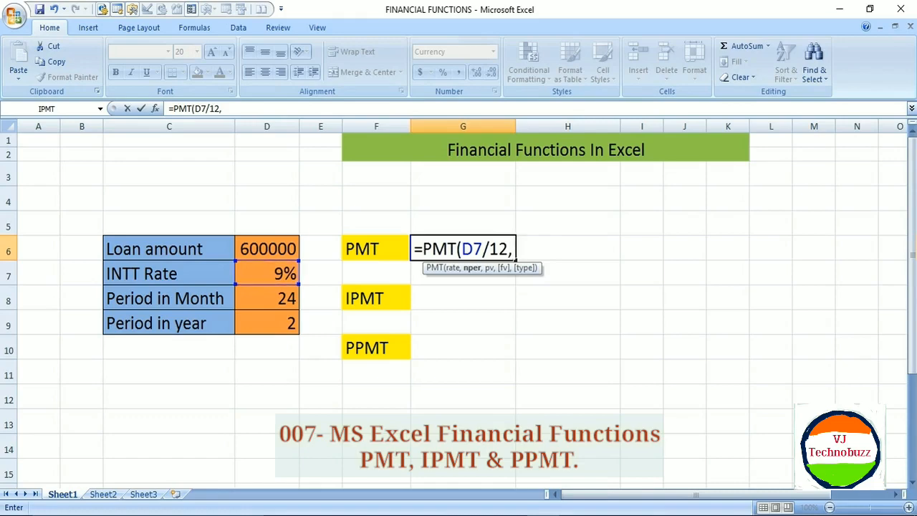
click(266, 298)
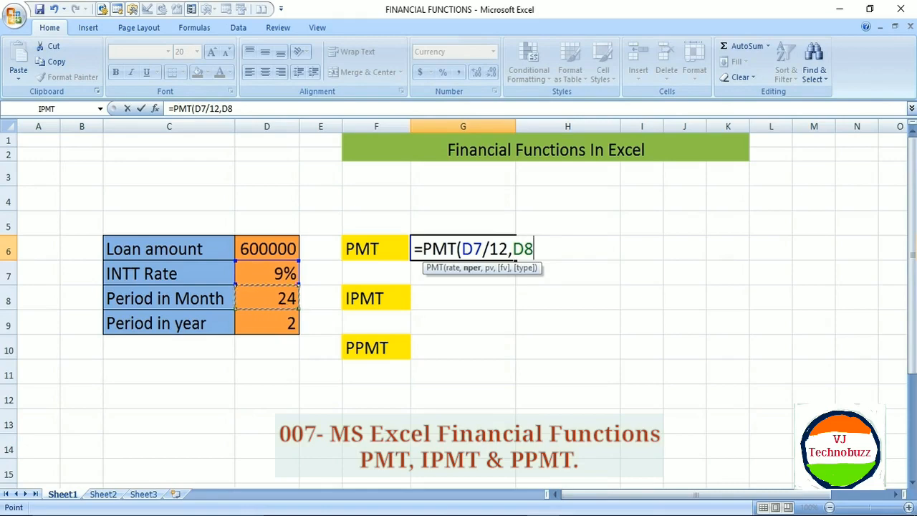
text(,)
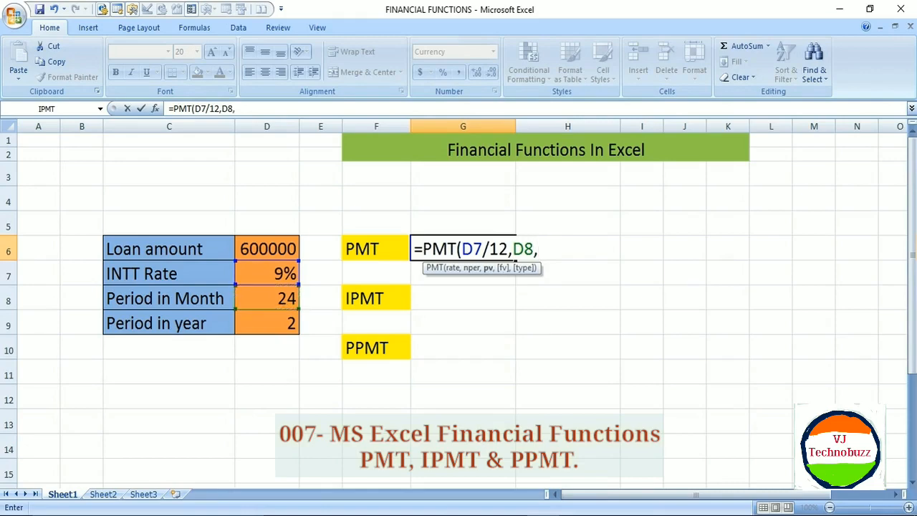
click(266, 249)
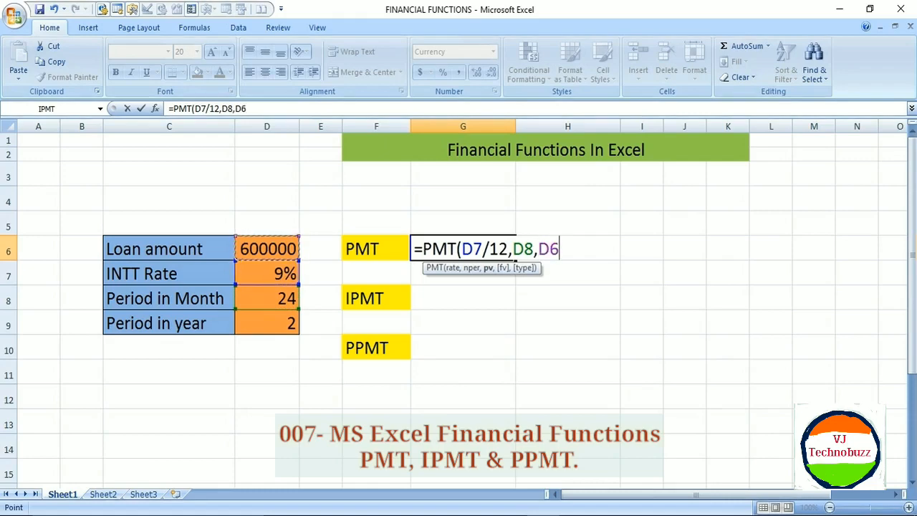
text())
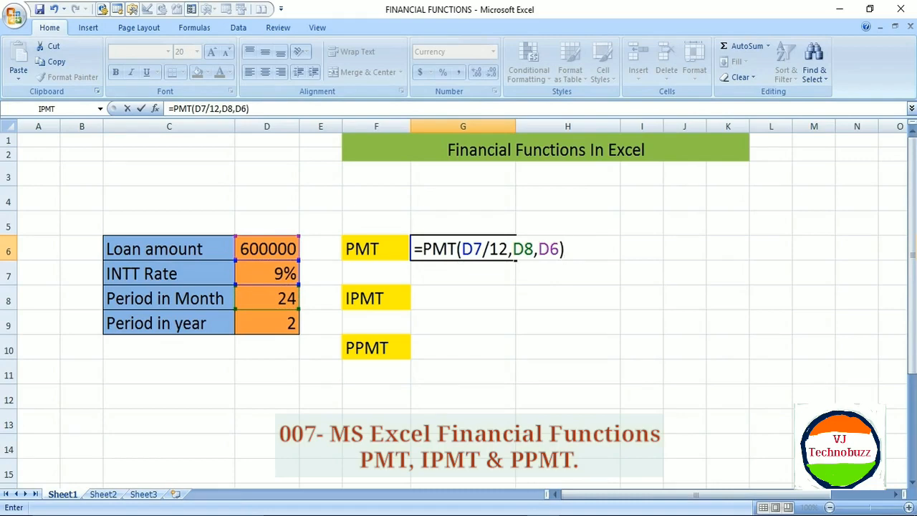
key(Return)
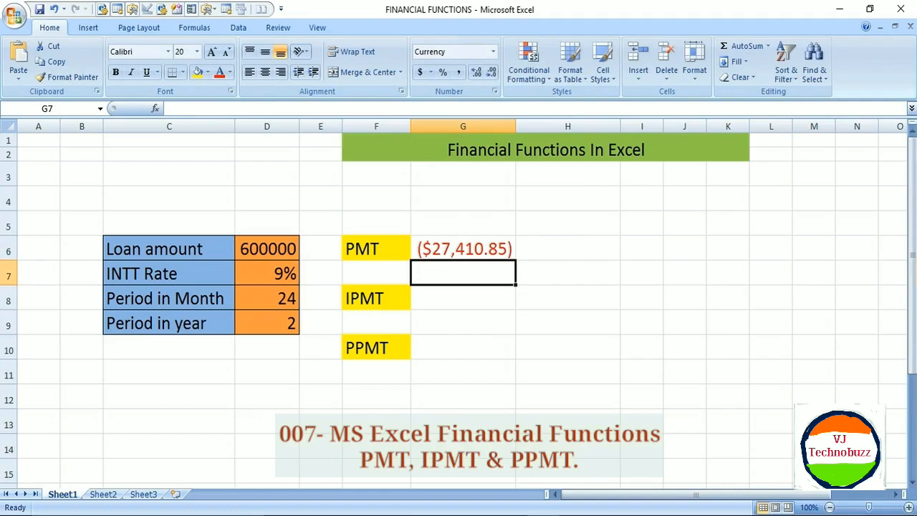
key(Down)
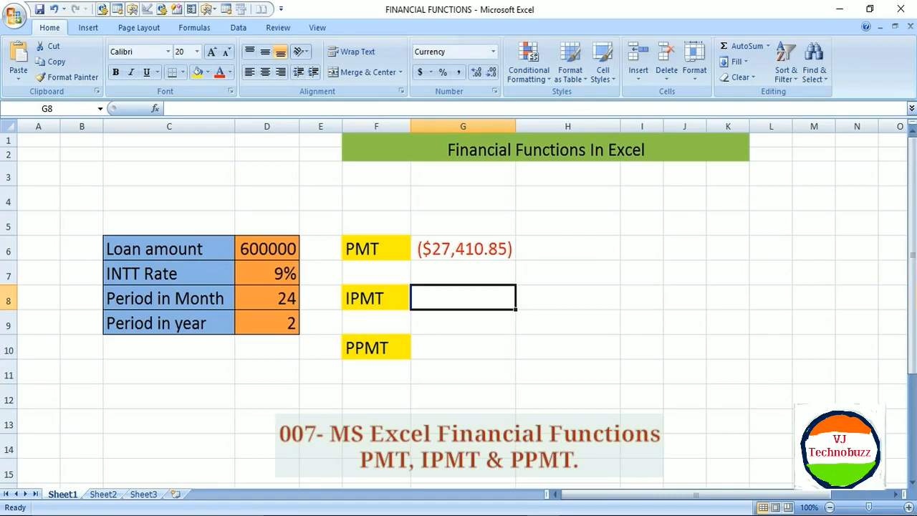
key(Up)
key(Up)
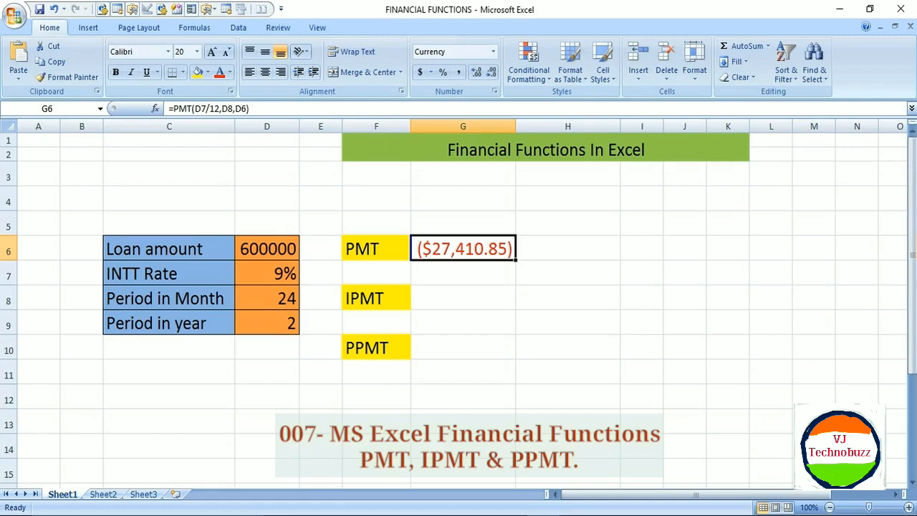
Calculate the first month's interest payment in cell G8 with the formula =IPMT(D7/12,1,D8,D6).
click(463, 298)
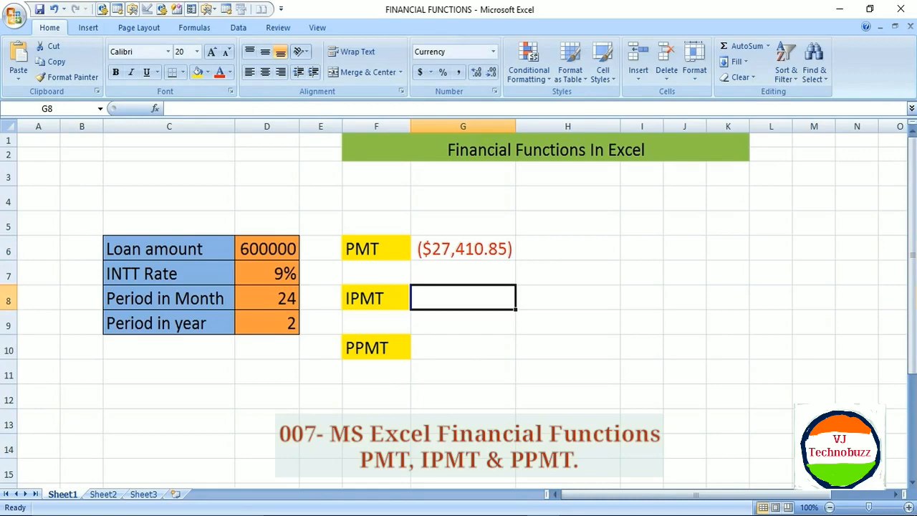
text(=)
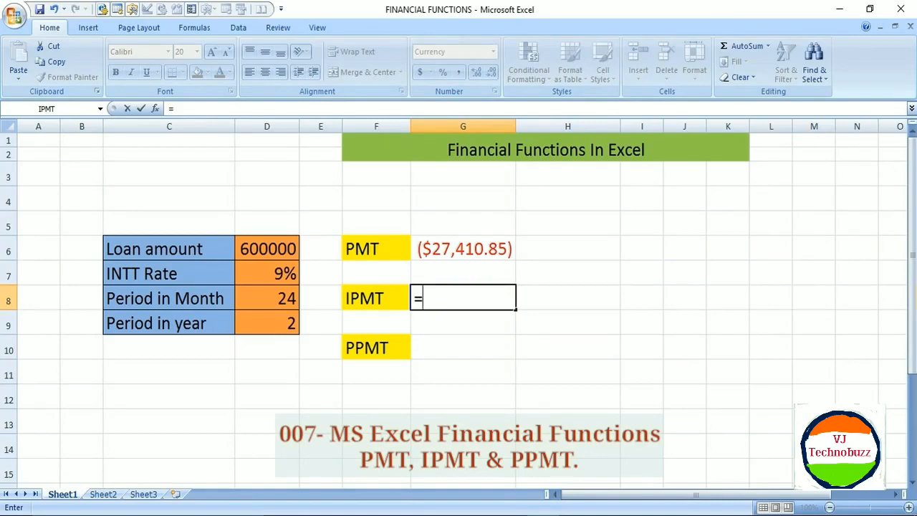
text(i)
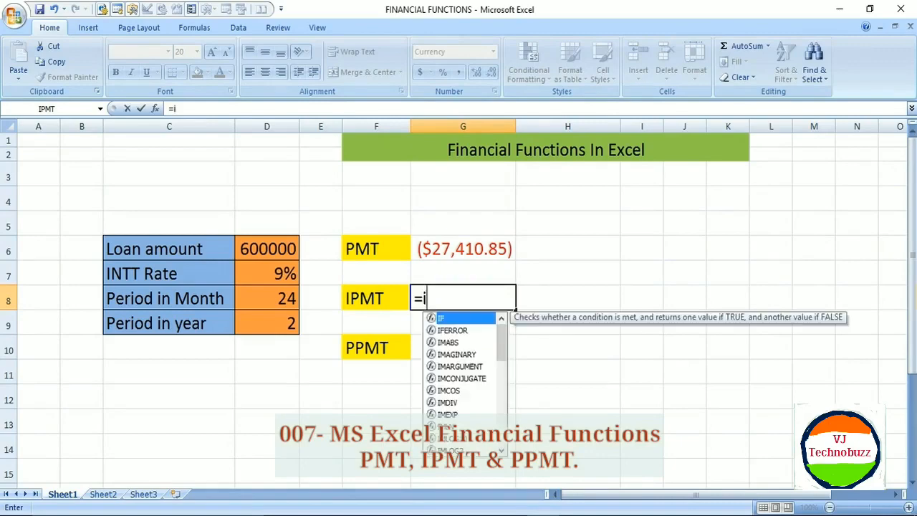
text(pmt)
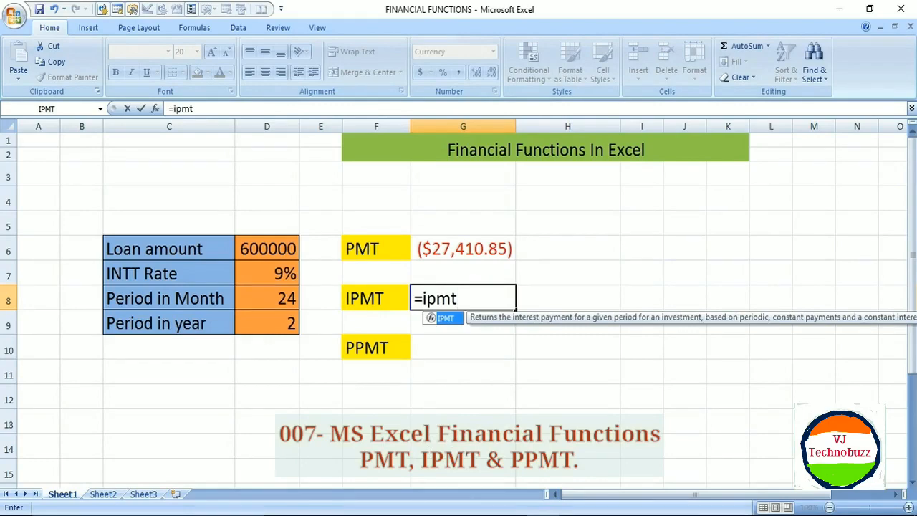
key(Tab)
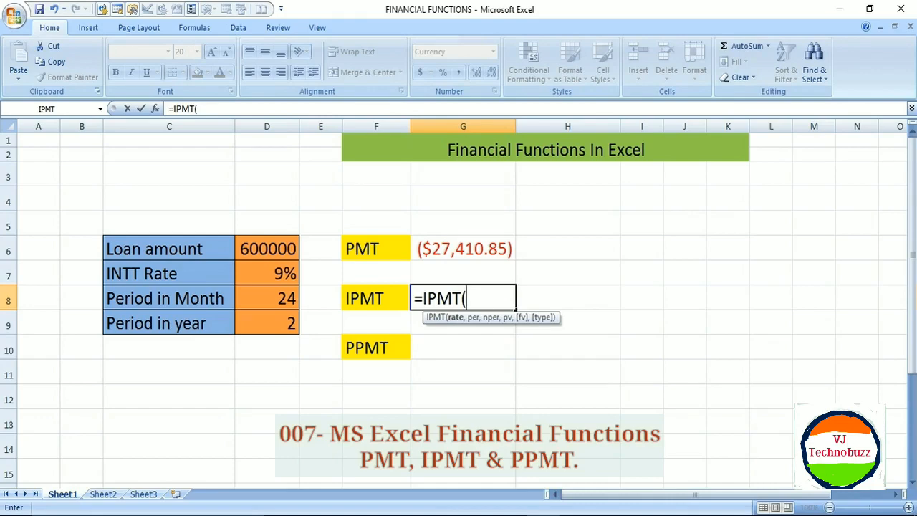
click(267, 274)
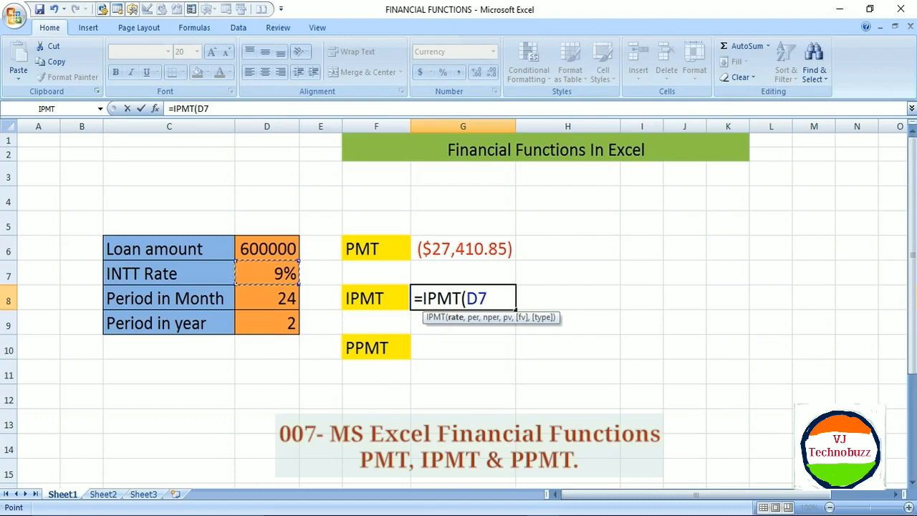
text(/12)
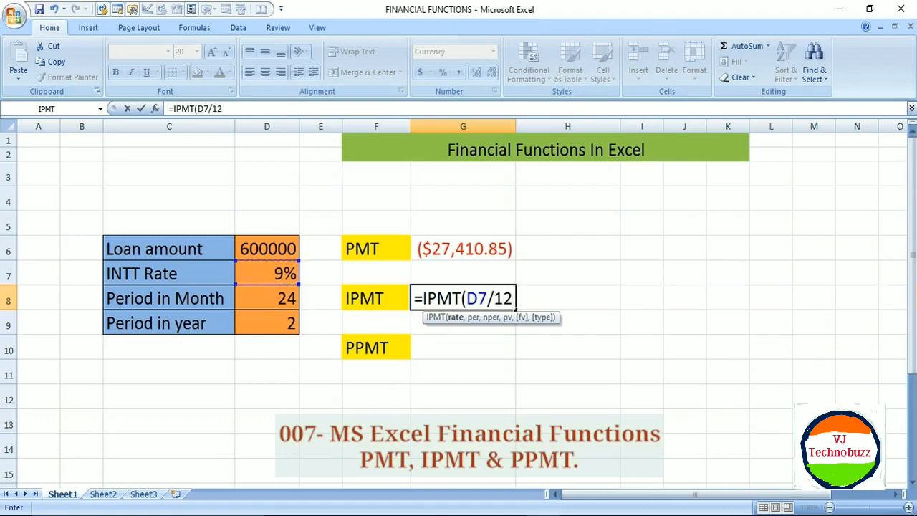
text(,)
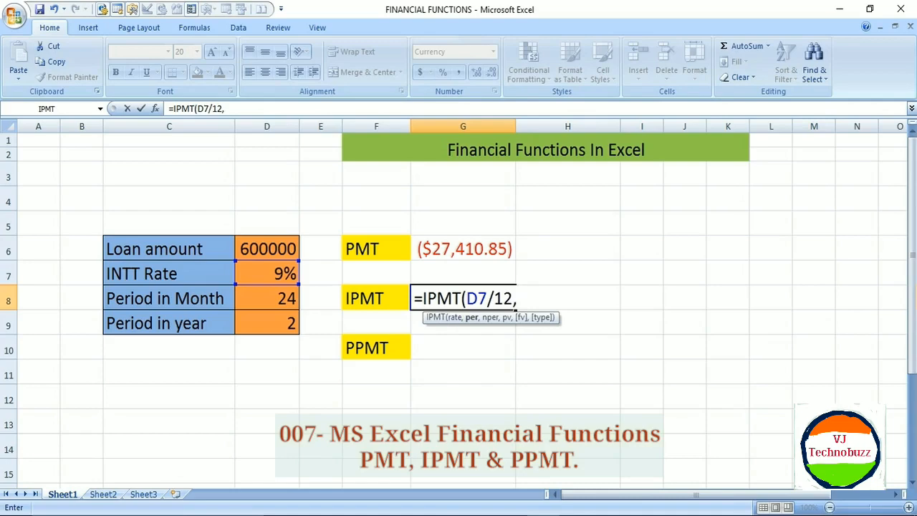
text(1,)
click(267, 298)
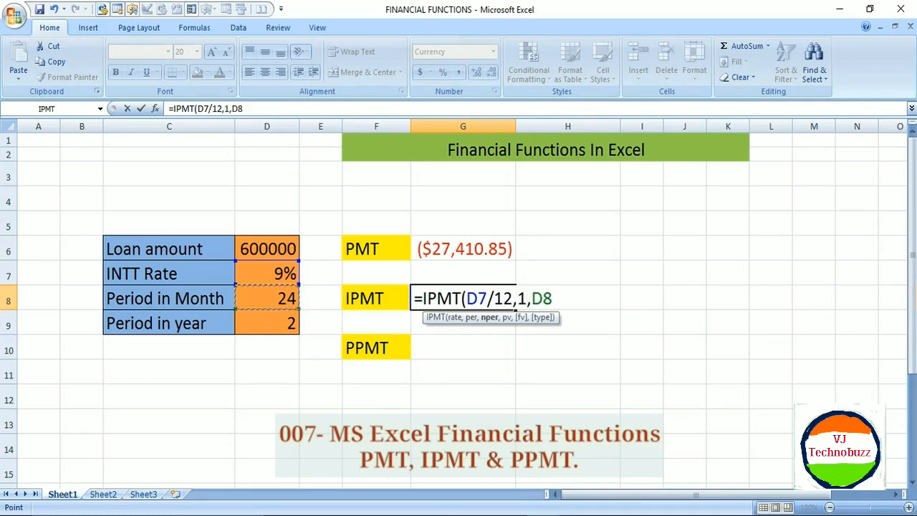
text(,)
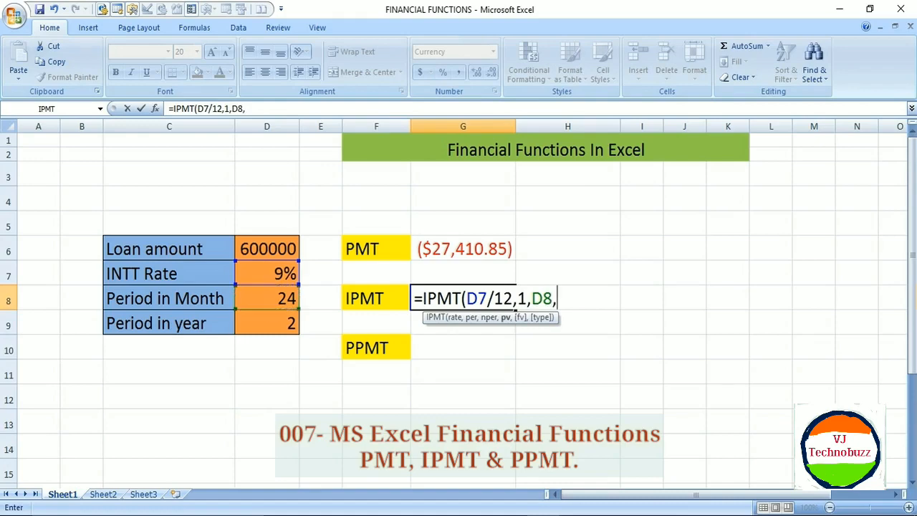
click(267, 249)
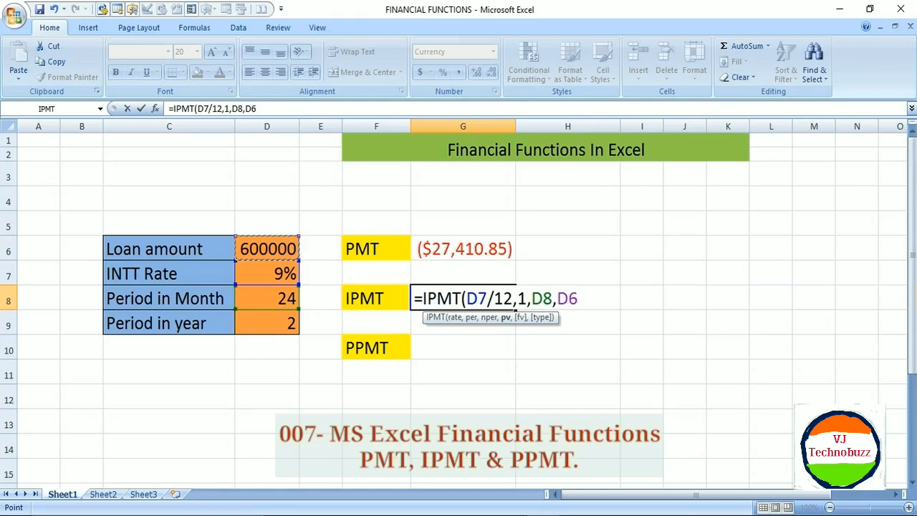
text())
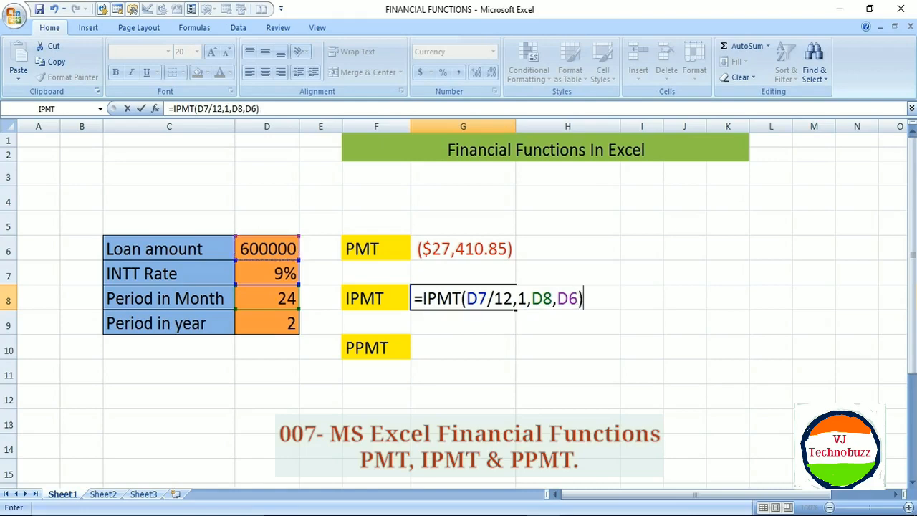
key(Return)
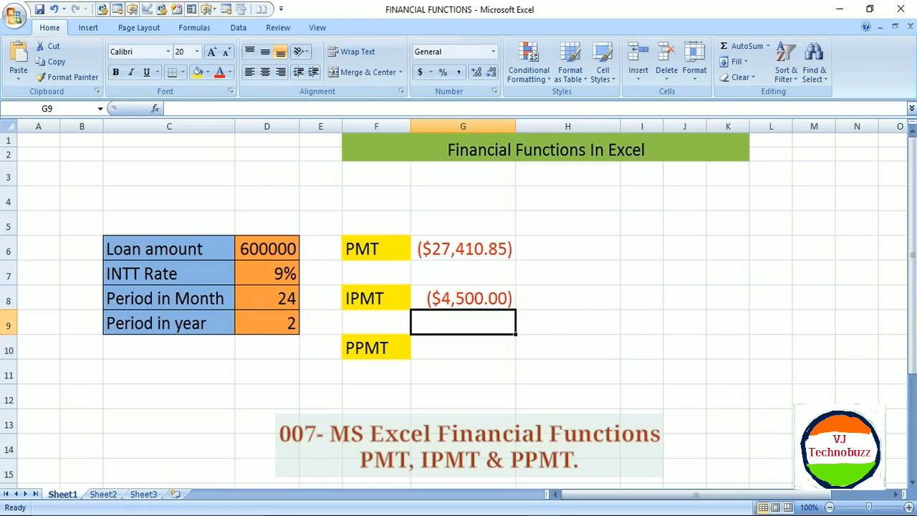
Calculate the first month's principal payment in cell G10 with the formula =PPMT(D7/12,1,D8,D6).
click(463, 347)
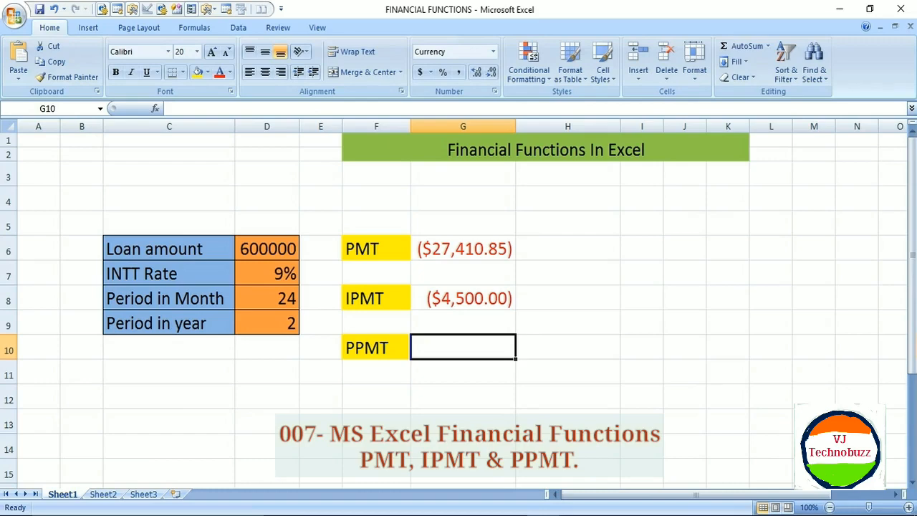
key(F2)
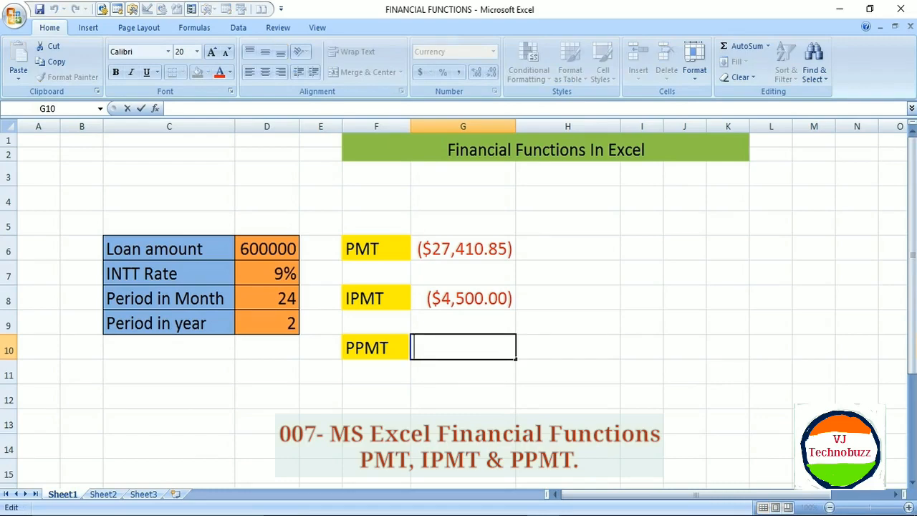
text(=)
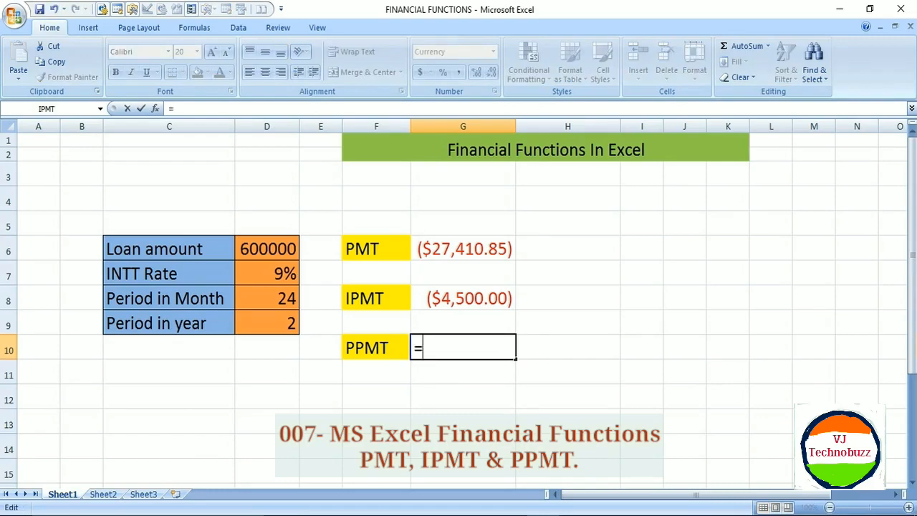
text(ppmt)
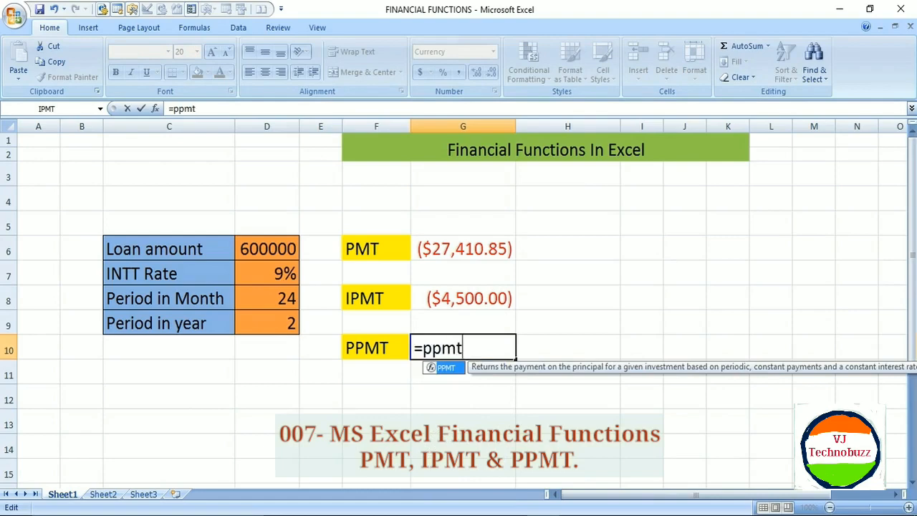
key(Tab)
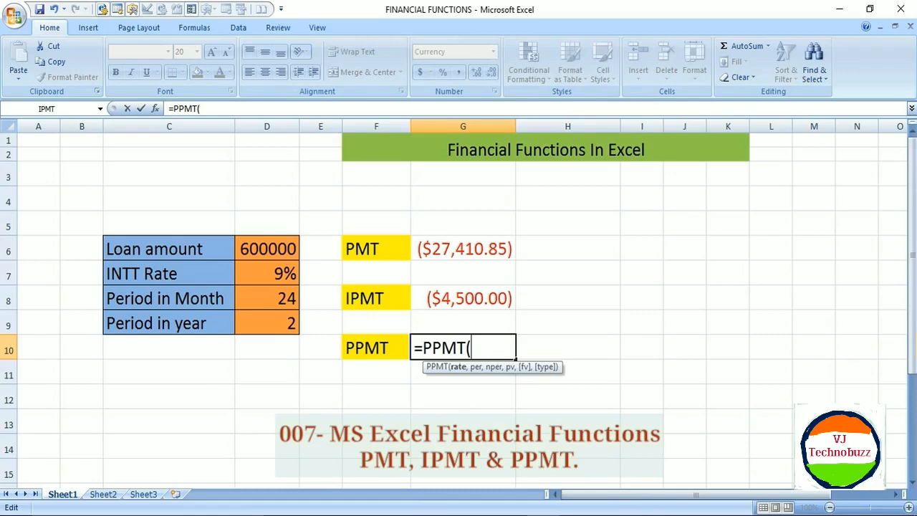
click(266, 273)
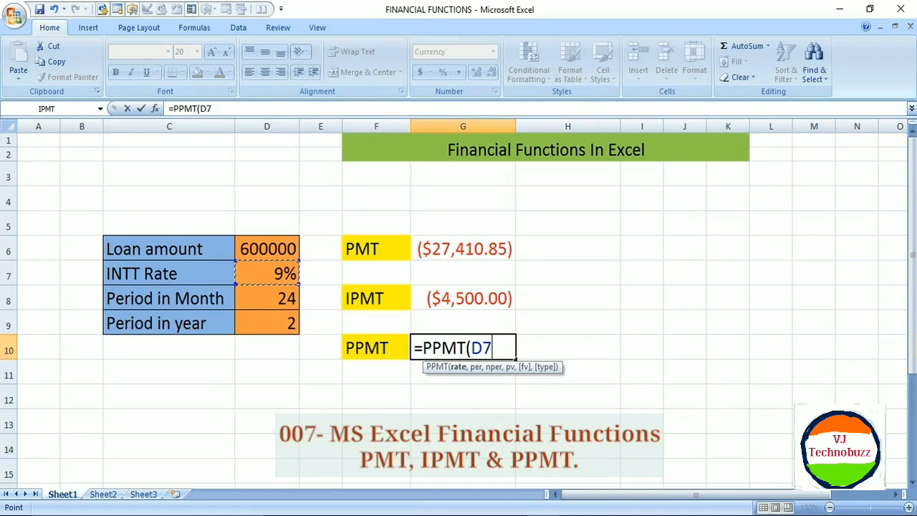
text(/)
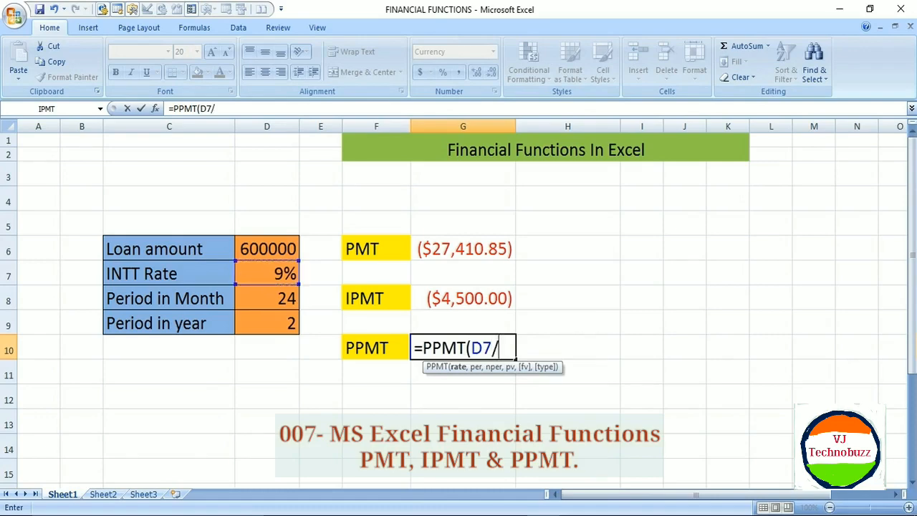
text(12,)
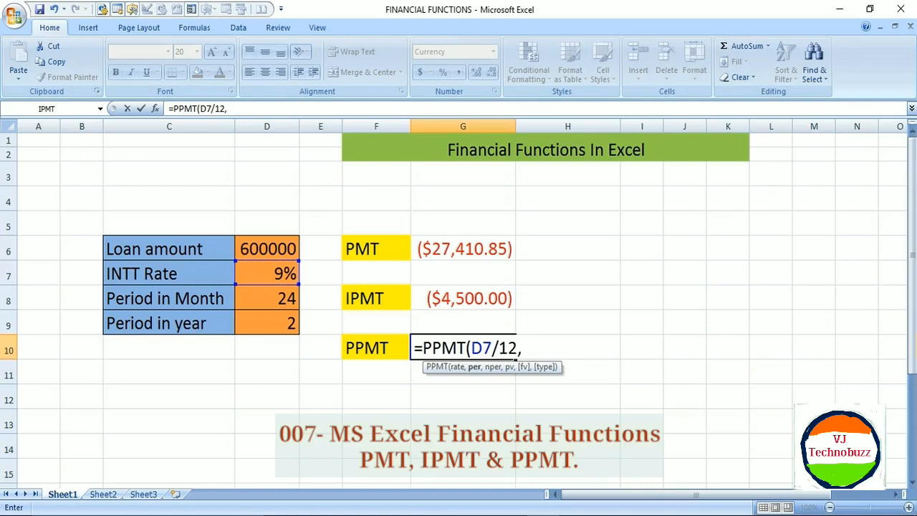
click(266, 299)
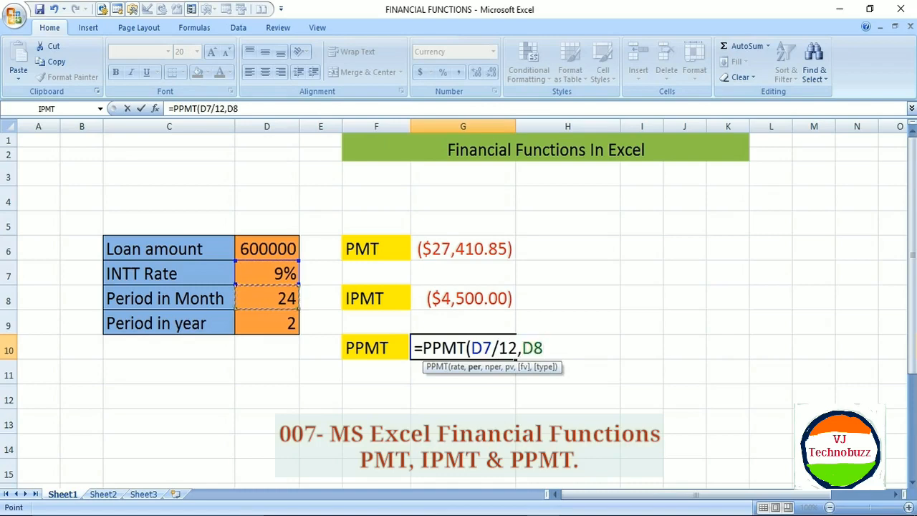
key(BackSpace)
key(BackSpace)
text(1,)
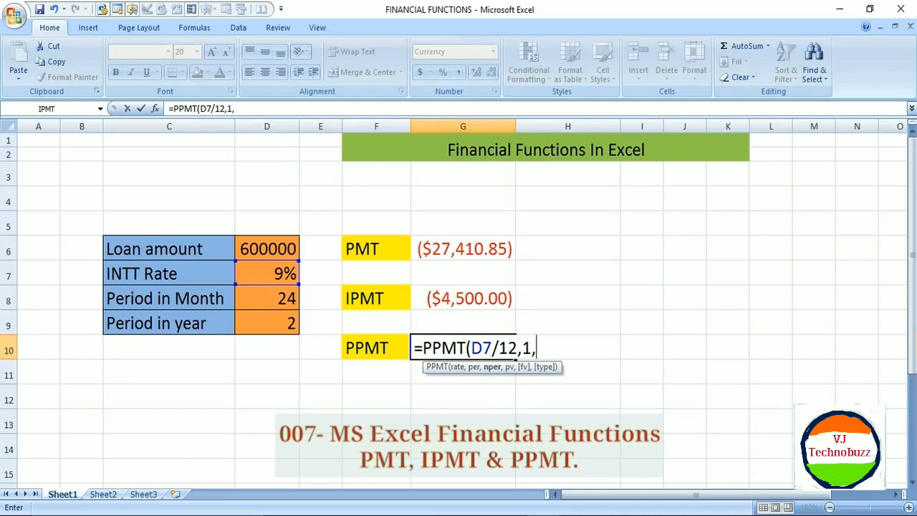
click(266, 298)
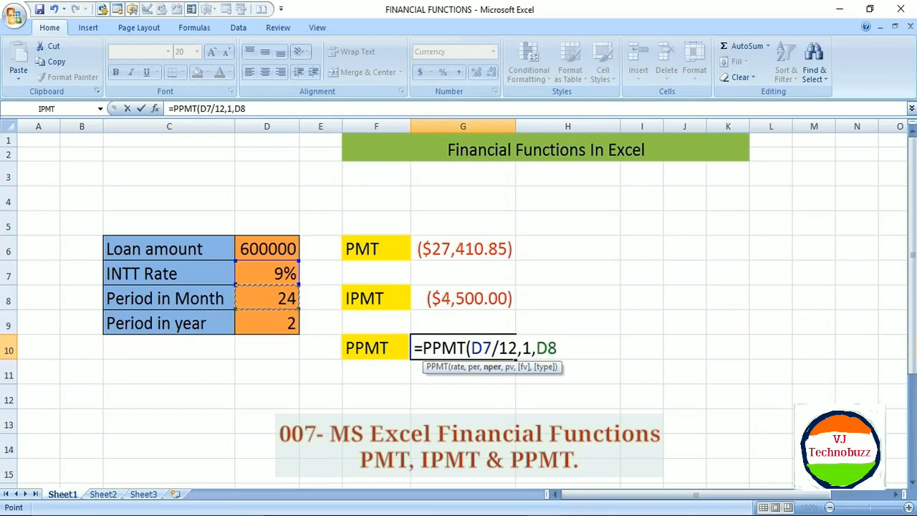
text(,)
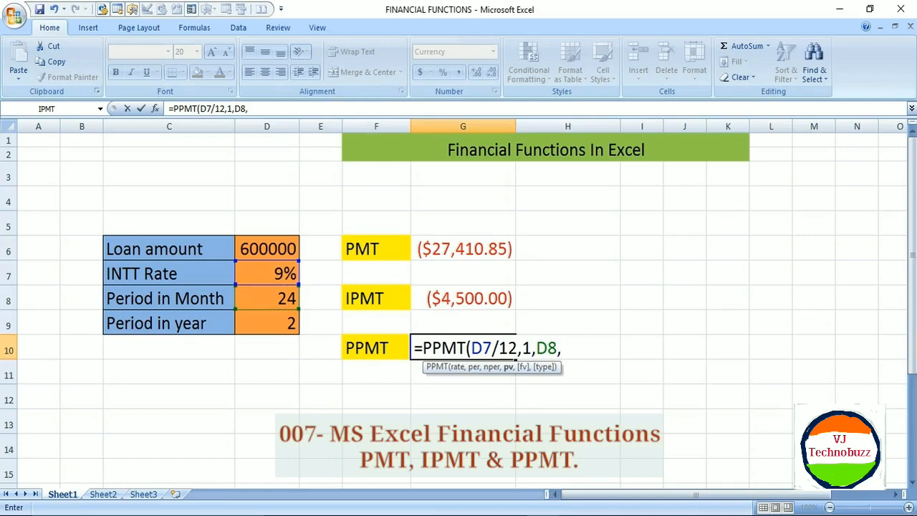
click(267, 248)
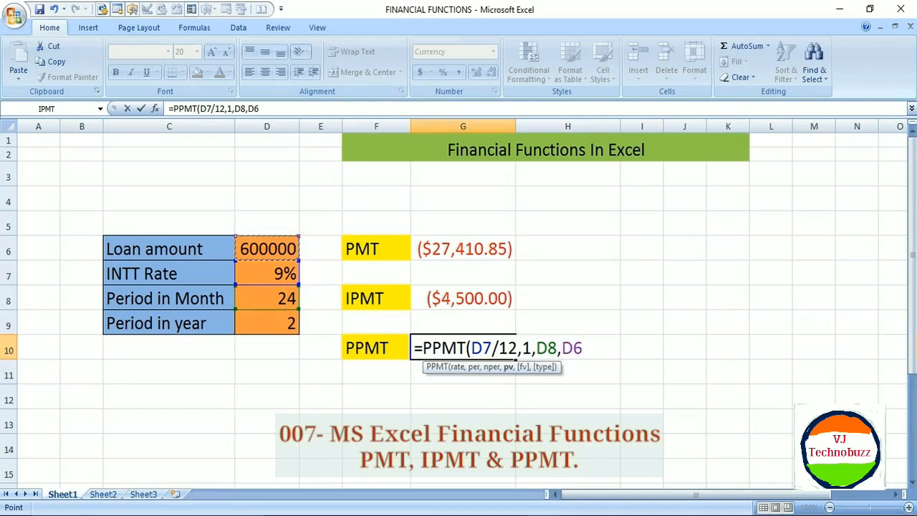
text())
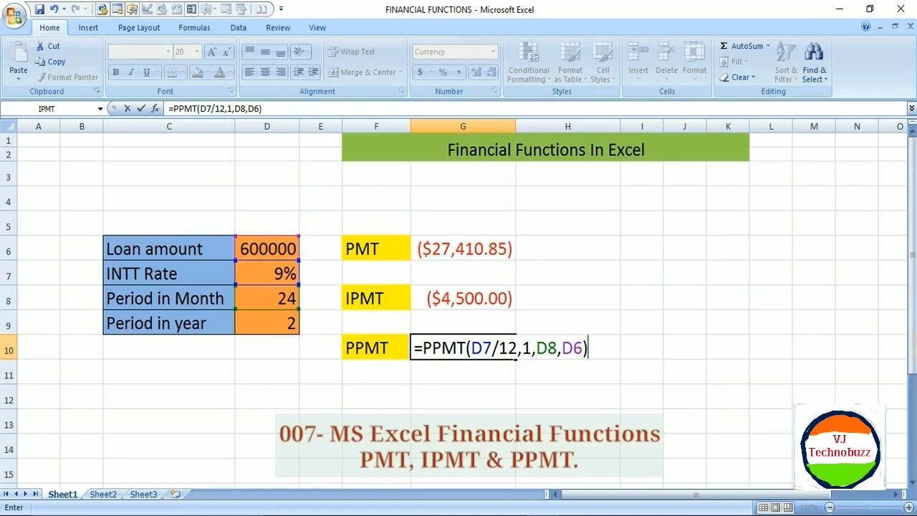
key(Return)
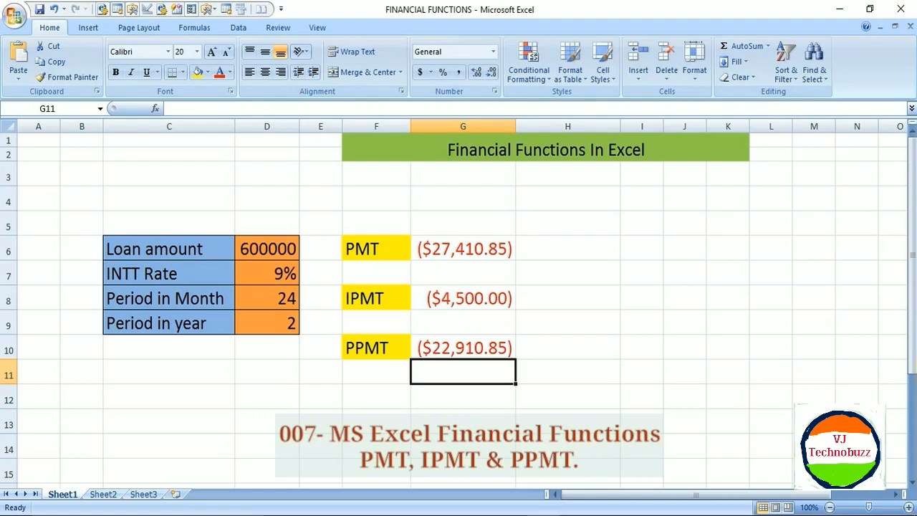
Review the PPMT formula in cell G10 and its cell references, leaving the formula as it is.
click(463, 347)
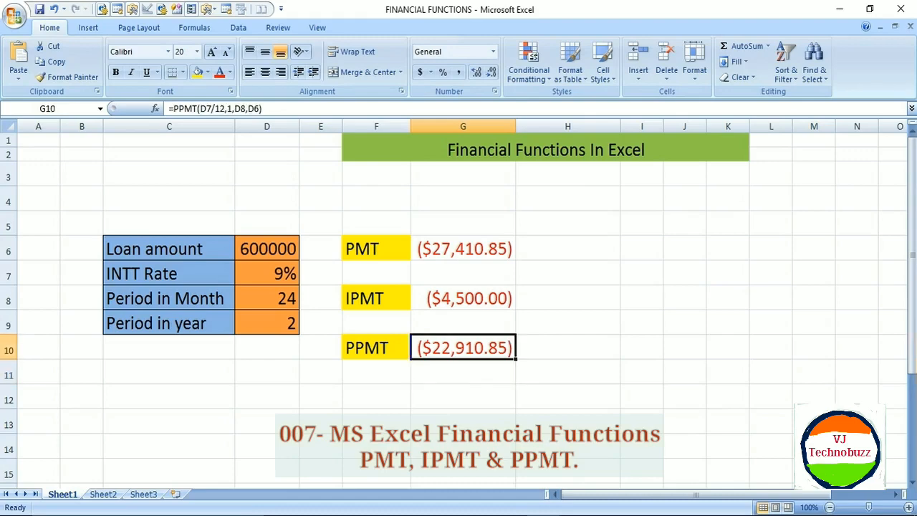
click(567, 396)
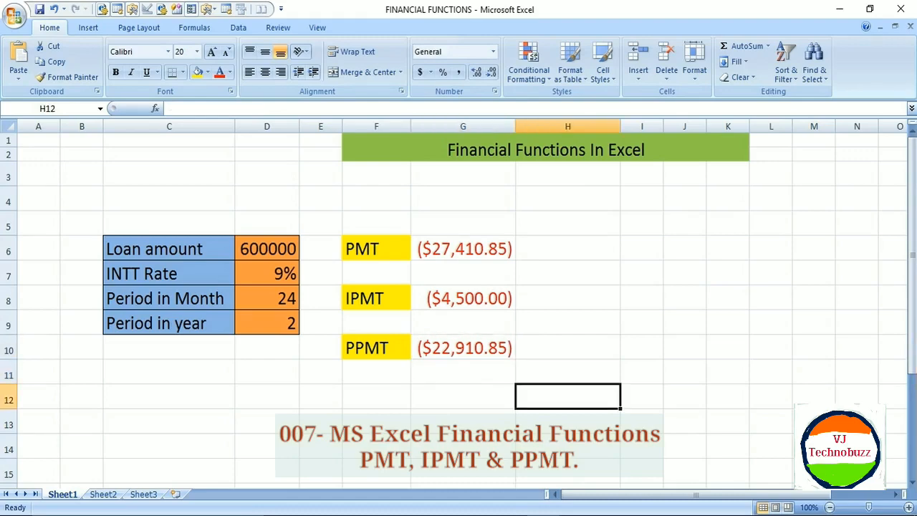
double_click(471, 348)
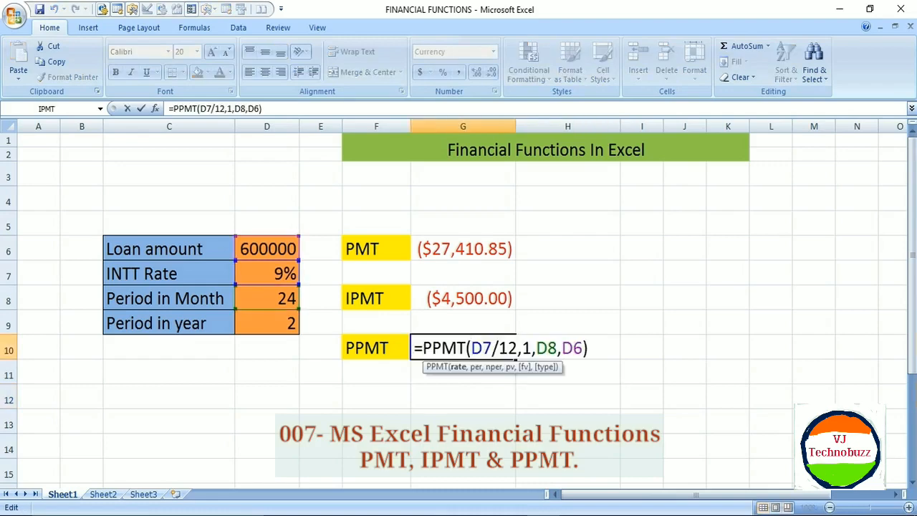
click(587, 347)
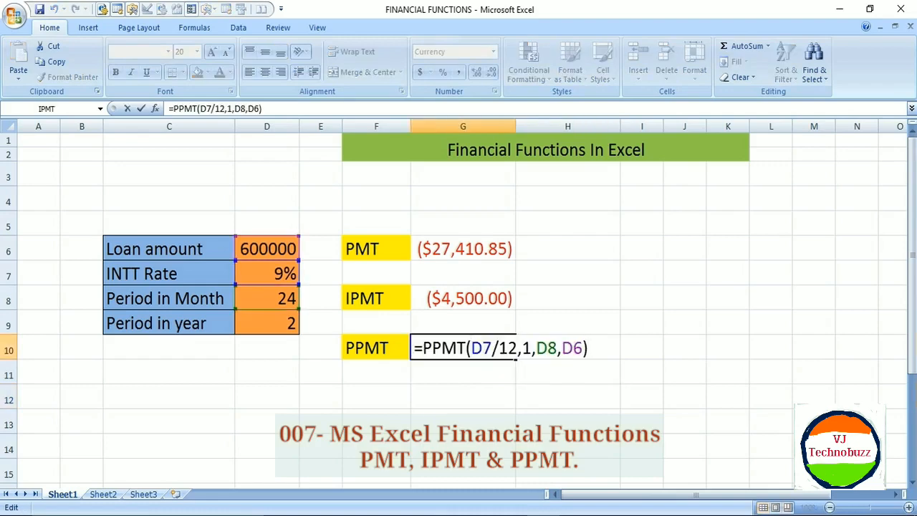
click(567, 396)
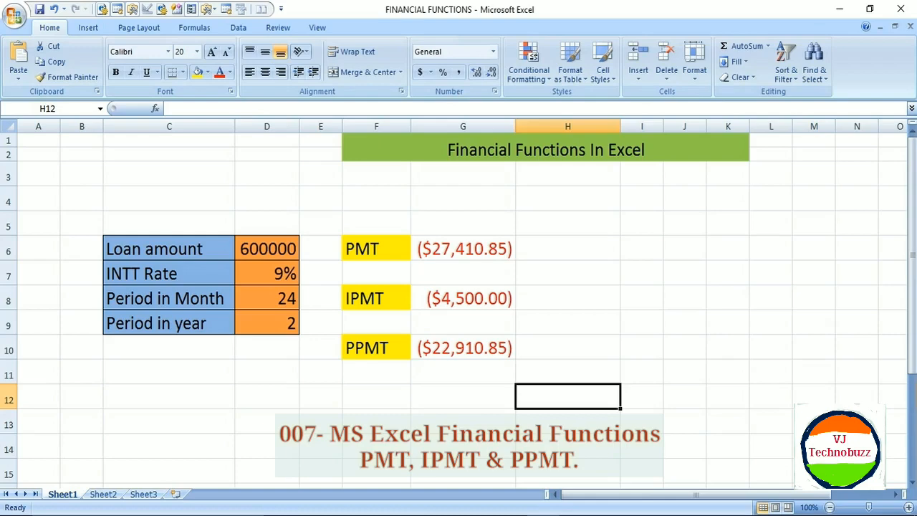
click(463, 421)
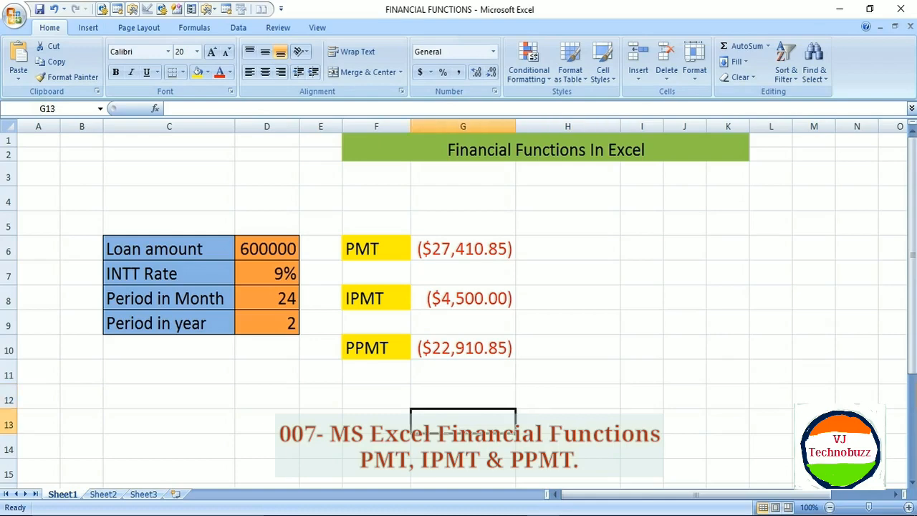